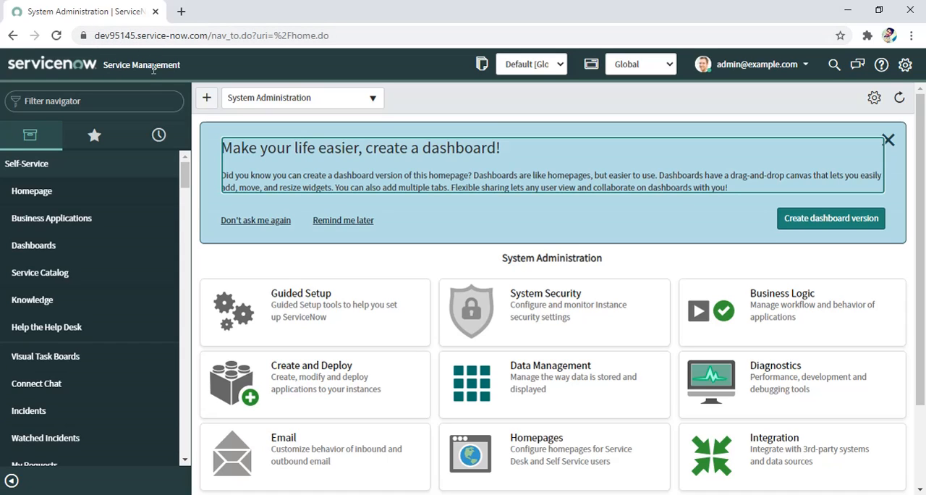
# Step: Find the Users list under System Security's Users and Groups and start a new user record
pyautogui.click(133, 102)
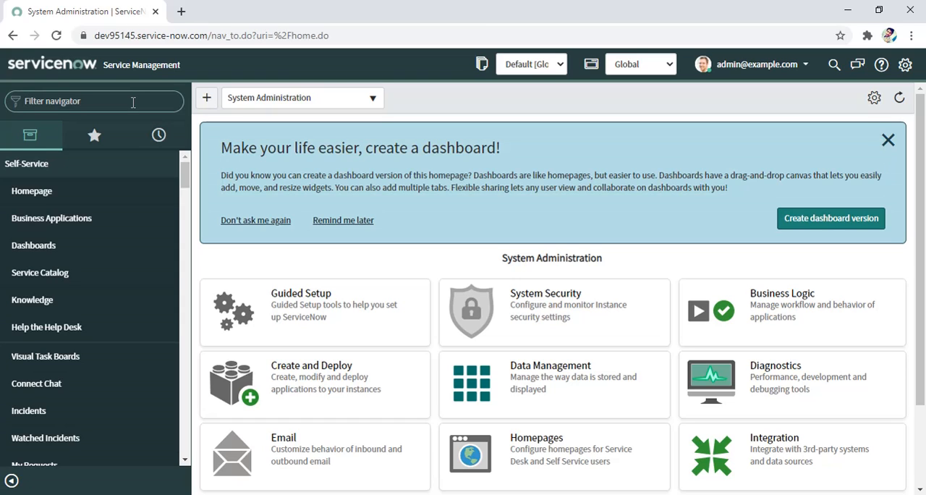
pyautogui.write('users')
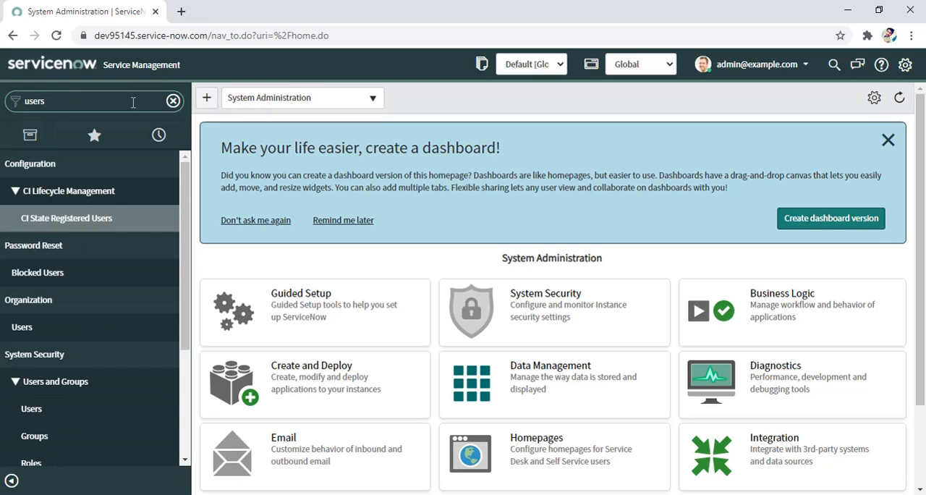
pyautogui.scroll(-3, 87, 306)
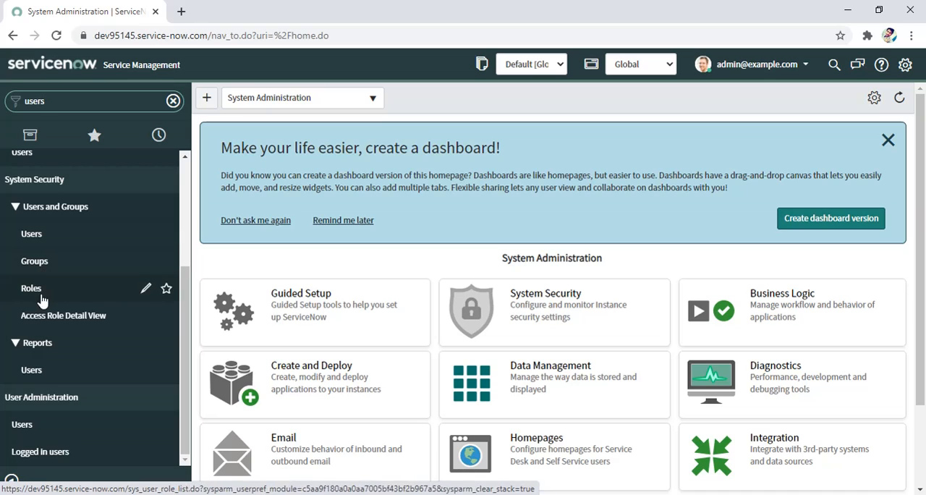
pyautogui.click(32, 234)
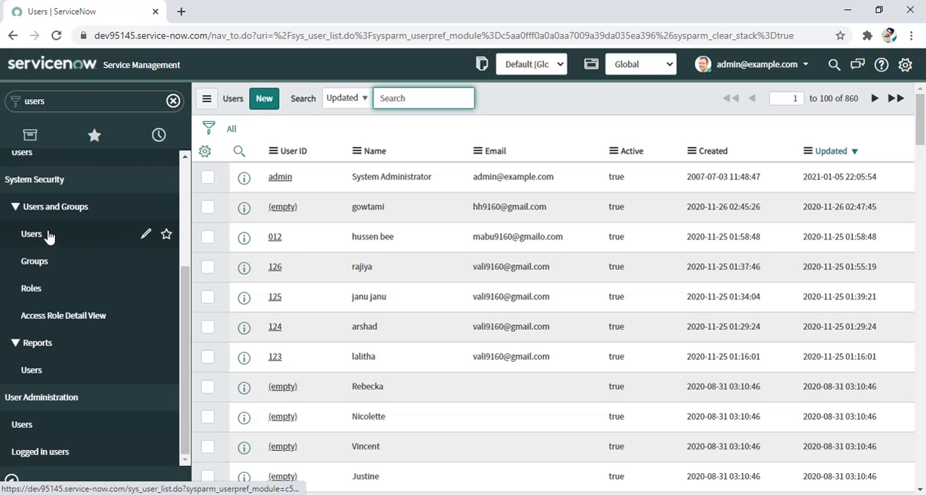
pyautogui.click(267, 106)
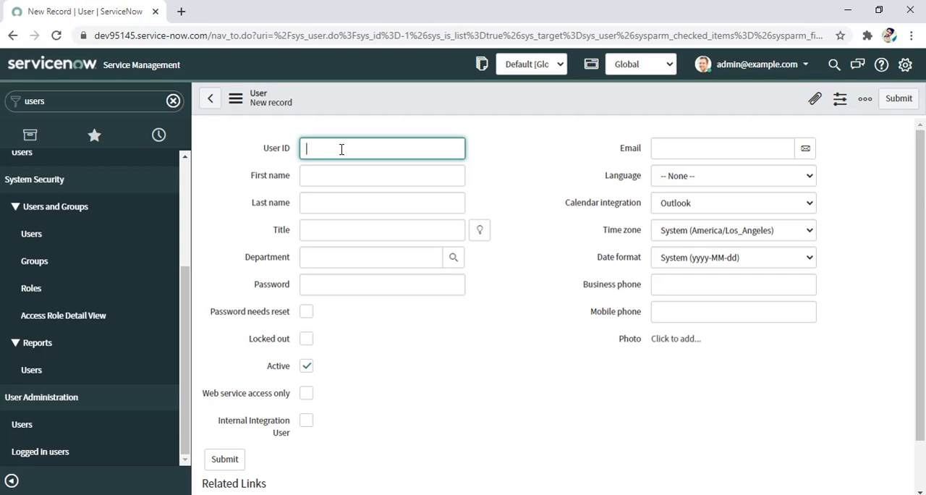
# Step: Set the user ID to "demo userid" and the first name to "first name", and enter the user's last name
pyautogui.write('demo userid')
pyautogui.click(360, 183)
pyautogui.write('f')
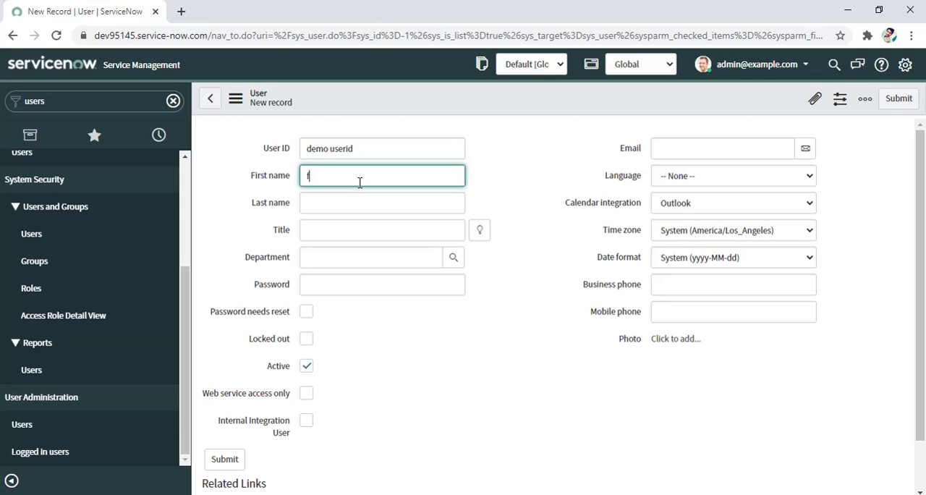
pyautogui.write('irst name')
pyautogui.click(351, 203)
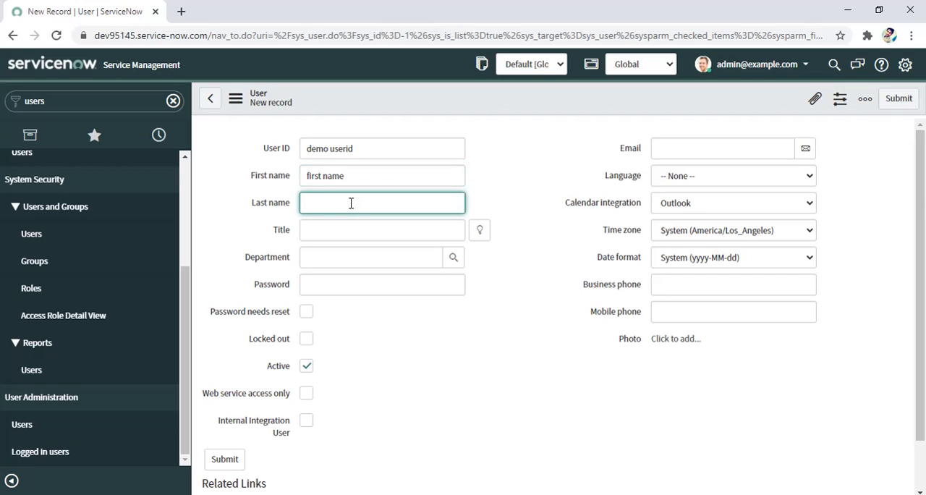
pyautogui.write('ash')
pyautogui.press('BackSpace')
pyautogui.press('BackSpace')
pyautogui.write('ram')
# Step: Assign the new user to the IT department and enter the account password
pyautogui.click(454, 259)
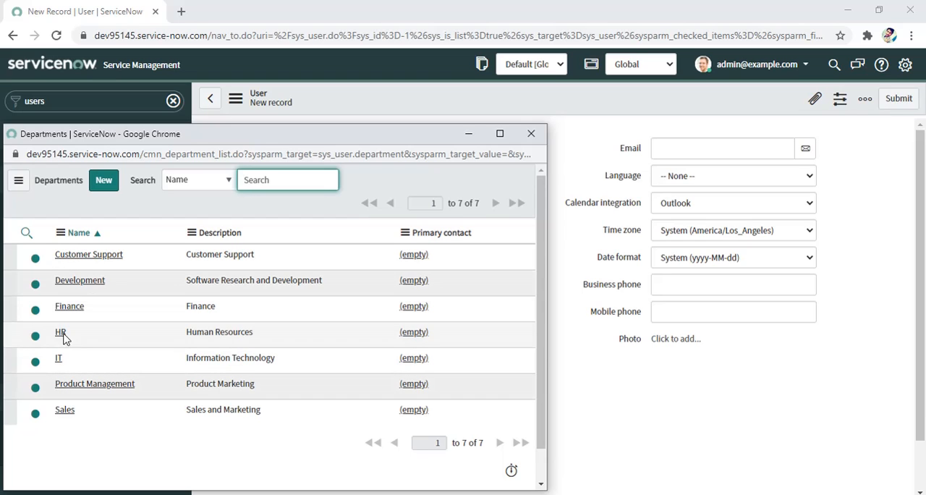
pyautogui.click(60, 360)
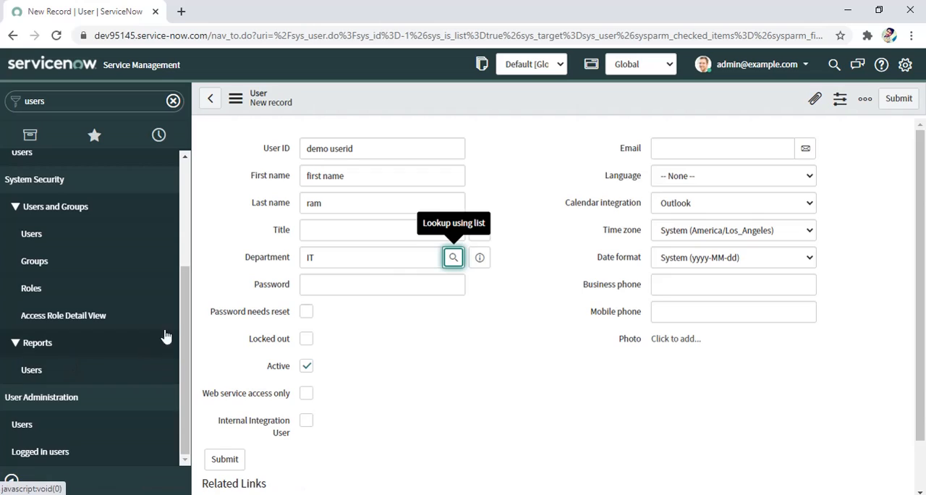
pyautogui.click(362, 286)
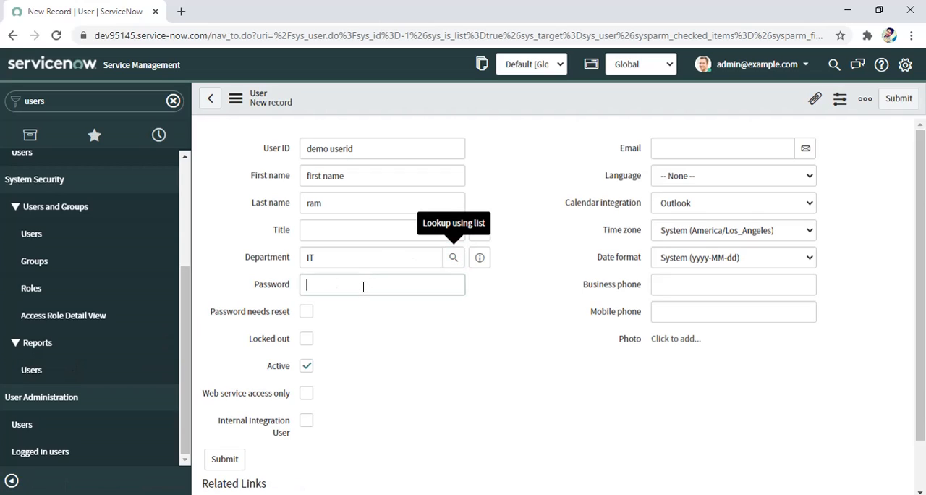
pyautogui.write('123')
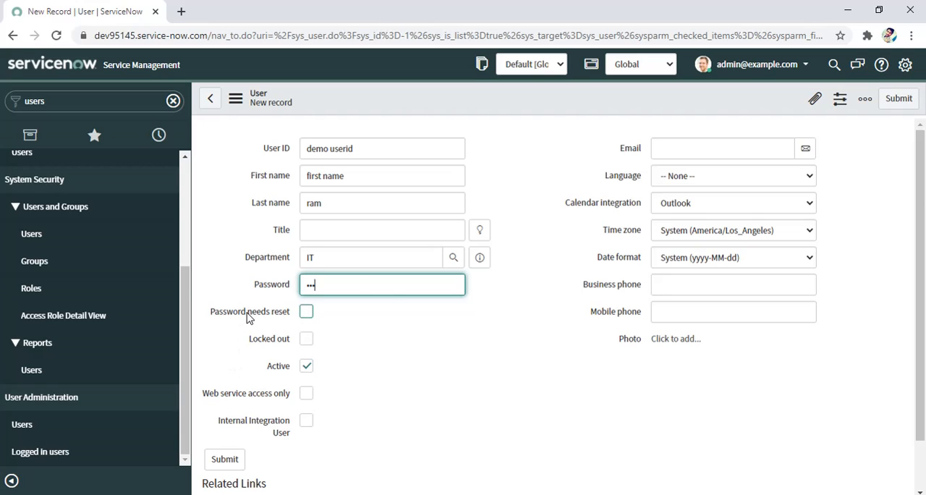
# Step: Enable the Password needs reset option for the new user
pyautogui.moveTo(248, 318)
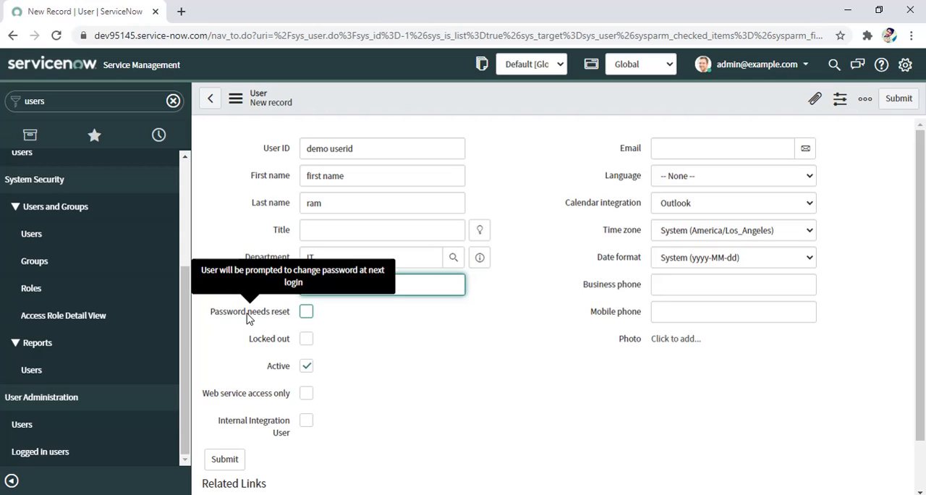
pyautogui.click(307, 313)
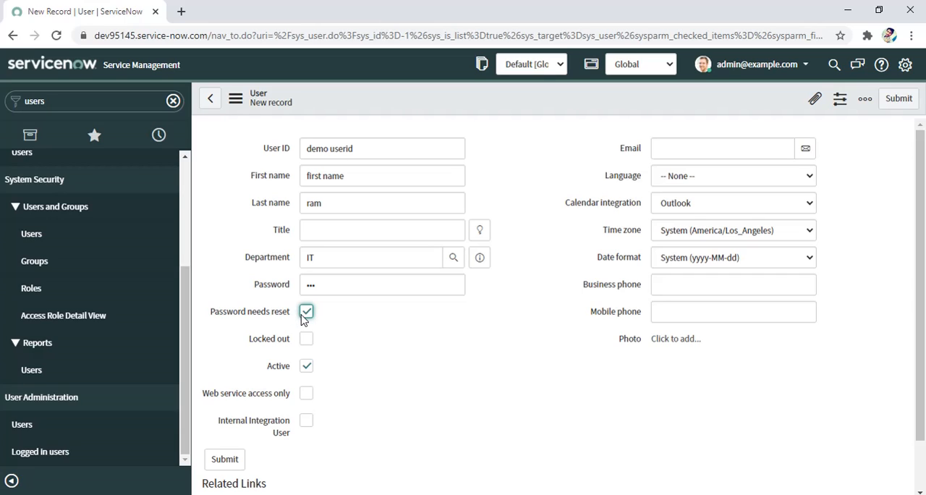
pyautogui.click(305, 312)
pyautogui.click(305, 317)
pyautogui.moveTo(290, 320)
pyautogui.click(306, 340)
pyautogui.moveTo(266, 344)
pyautogui.click(307, 339)
pyautogui.moveTo(243, 397)
pyautogui.click(307, 394)
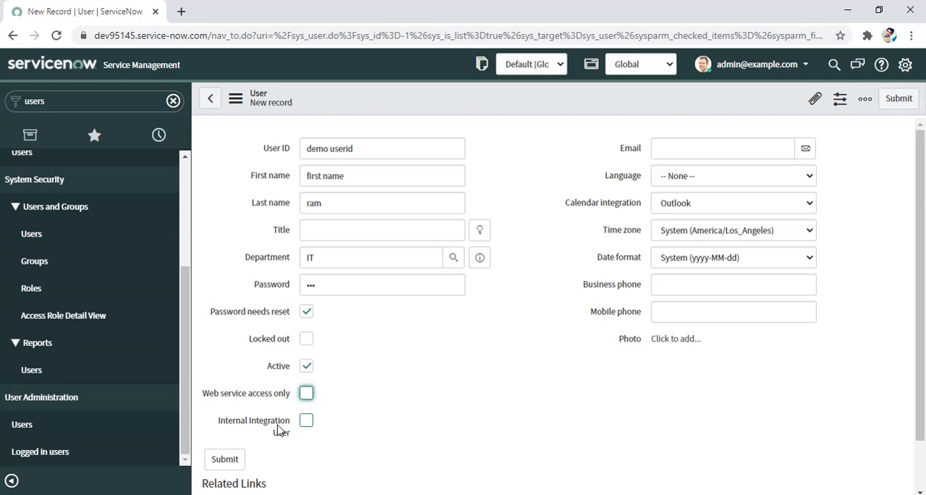
# Step: Enter the user's email, set the language to English and keep Outlook as the calendar integration
pyautogui.click(767, 153)
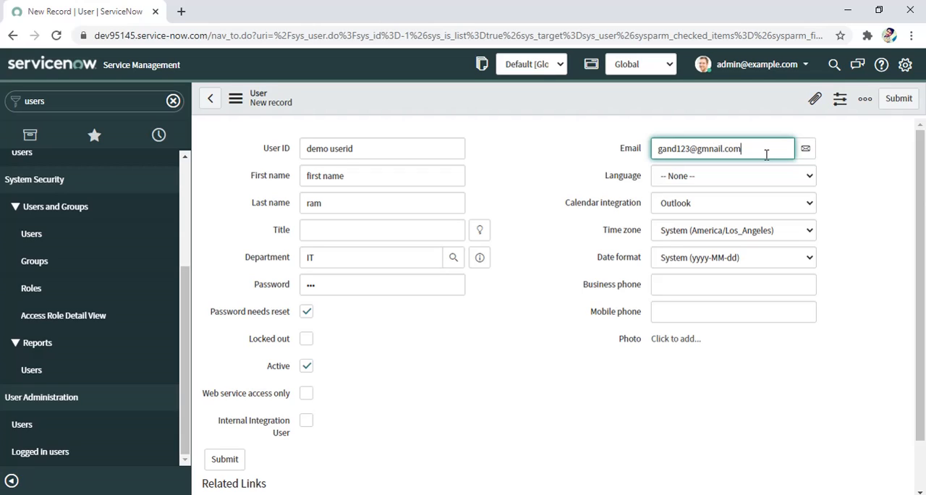
pyautogui.click(756, 179)
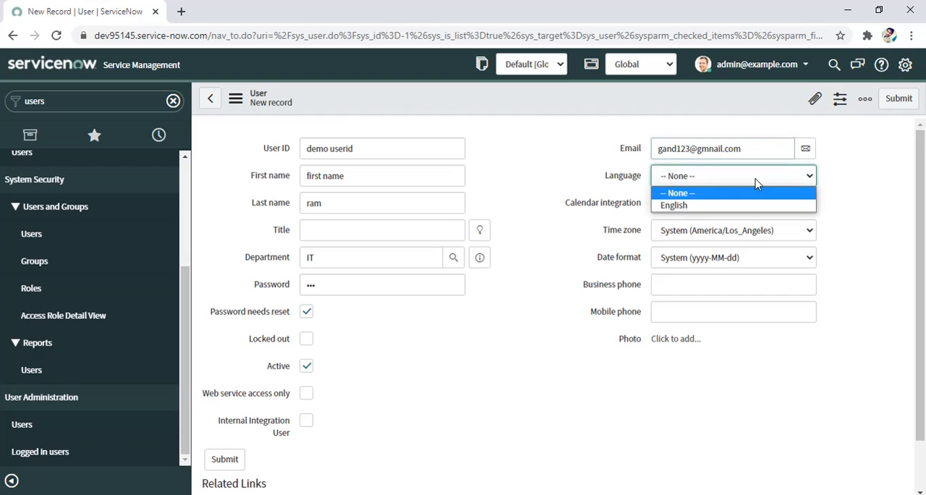
pyautogui.click(745, 207)
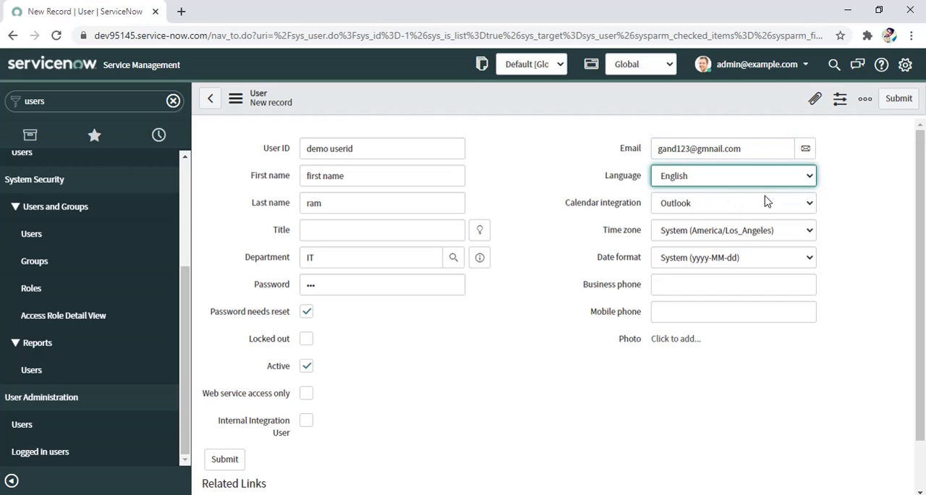
pyautogui.click(767, 203)
pyautogui.click(769, 207)
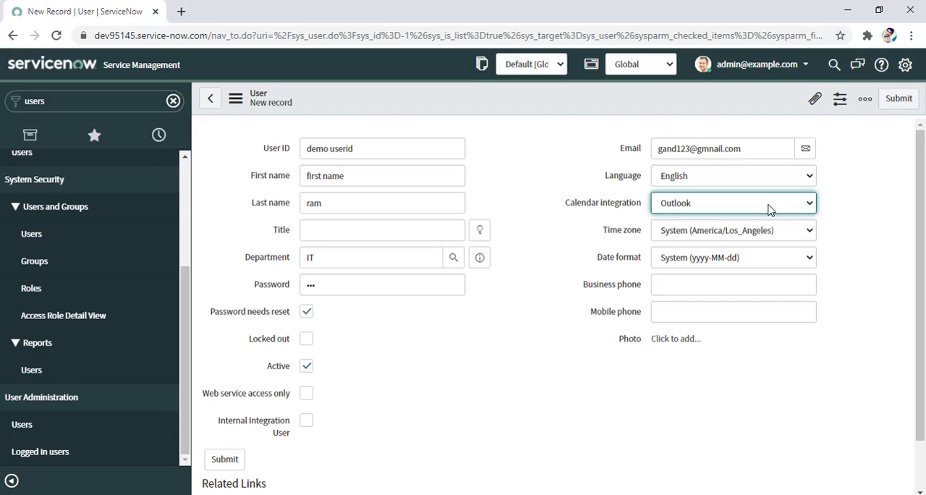
# Step: Review the time zone and date format choices, keeping System (America/Los_Angeles) and System (yyyy-MM-dd)
pyautogui.click(714, 232)
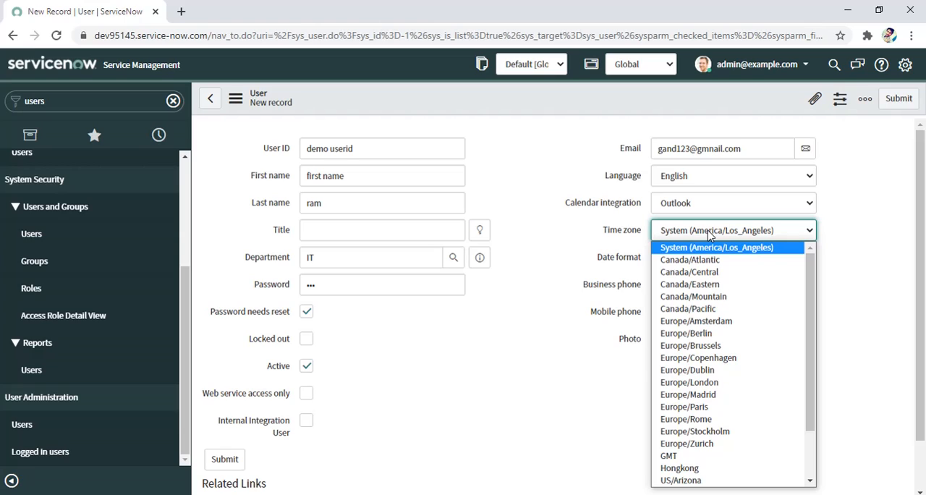
pyautogui.click(710, 229)
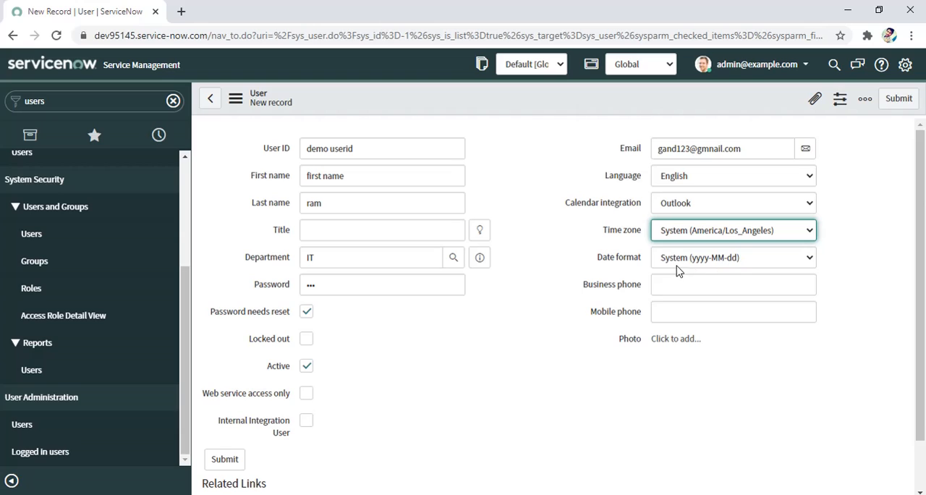
pyautogui.click(700, 262)
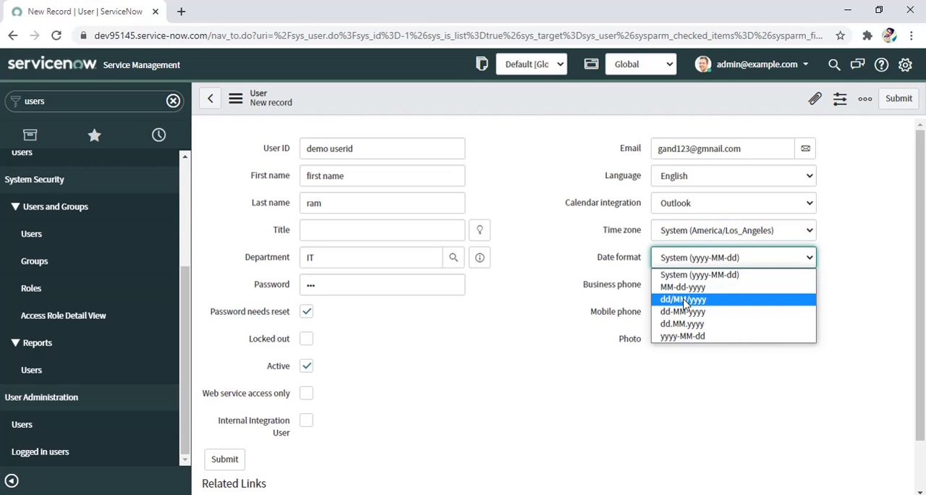
pyautogui.click(707, 254)
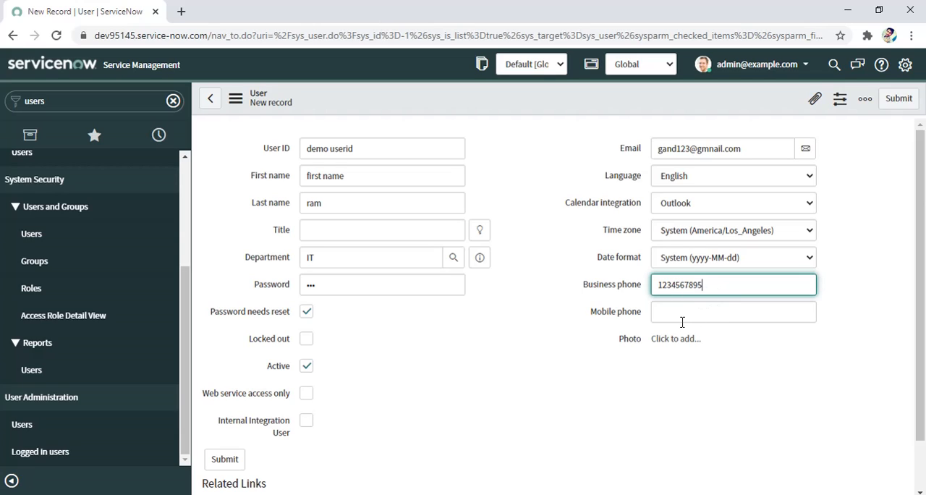
# Step: Enter the user's business and mobile phone numbers and save the record, staying on its form
pyautogui.click(681, 317)
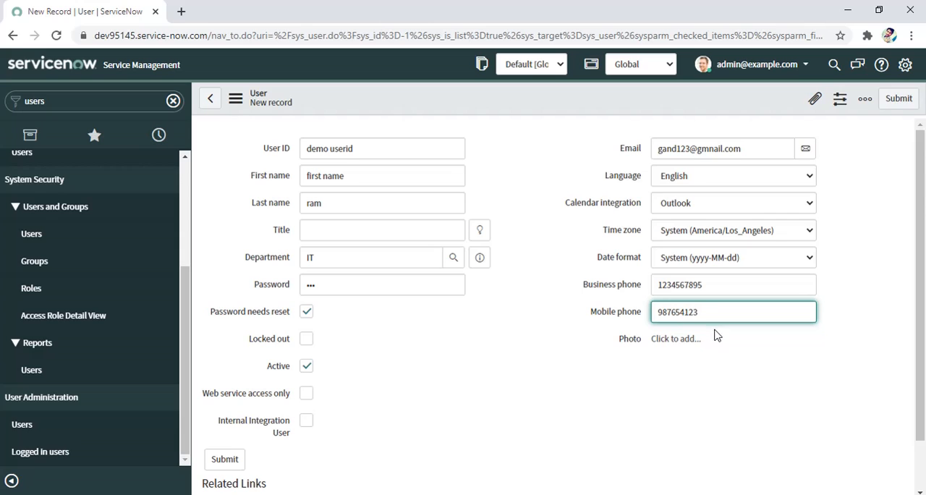
pyautogui.scroll(-1, 550, 289)
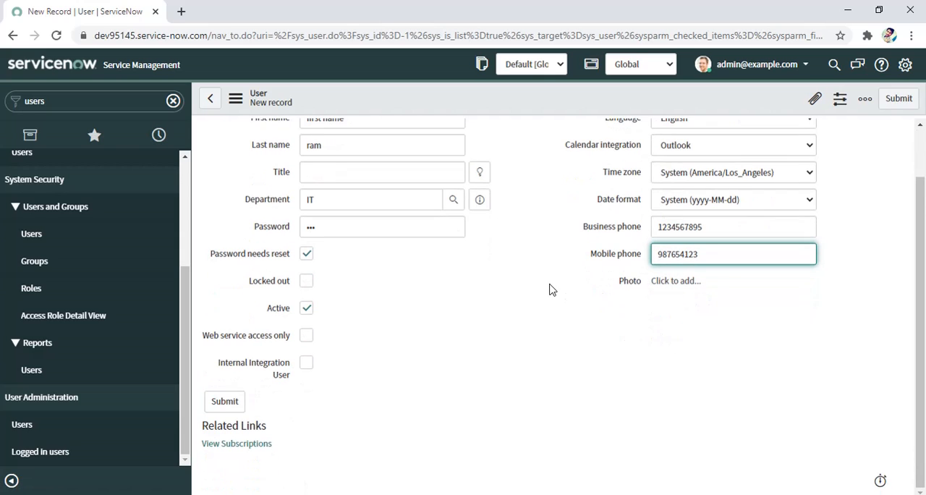
pyautogui.scroll(1, 492, 346)
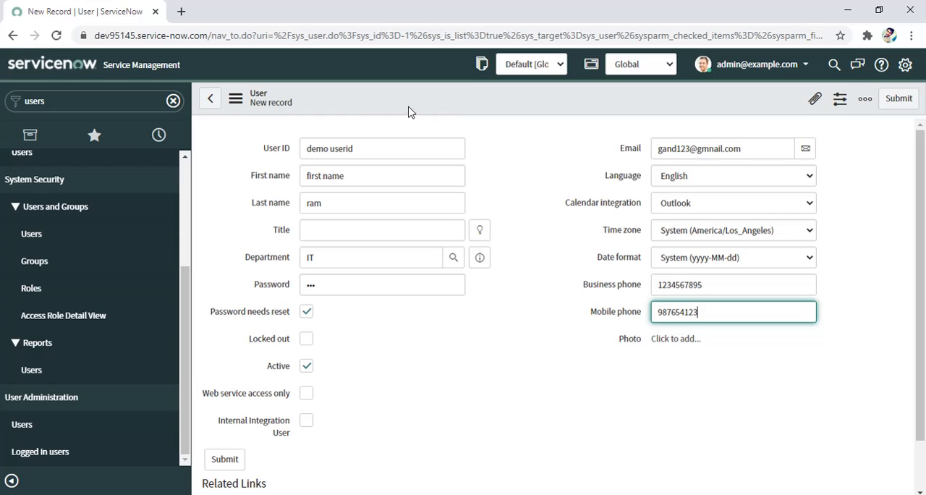
pyautogui.rightClick(550, 109)
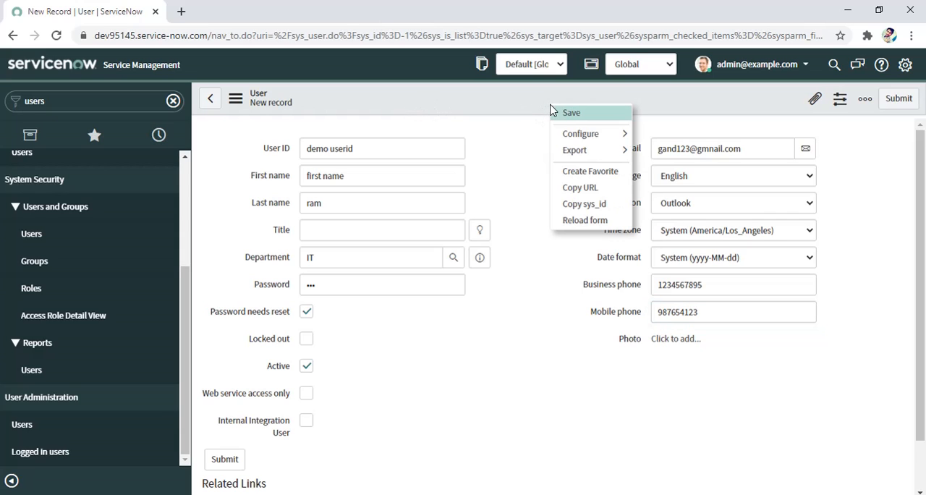
pyautogui.click(566, 114)
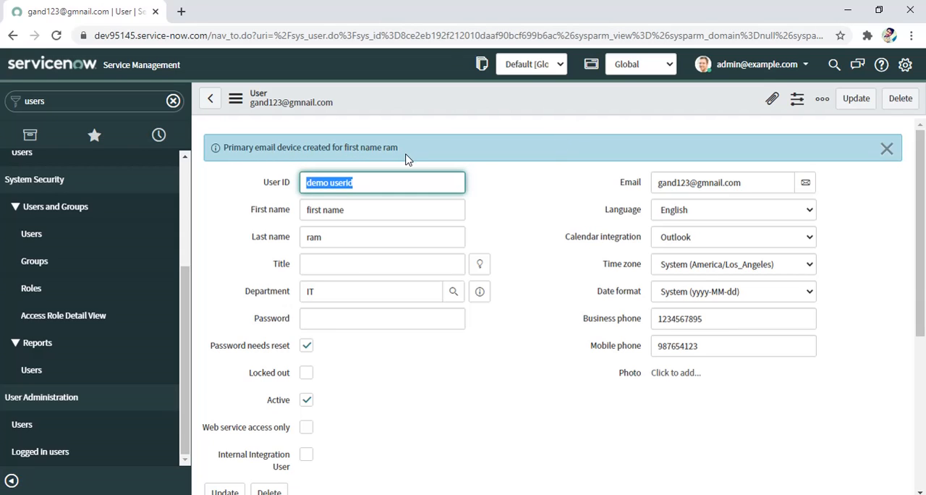
# Step: Examine the saved user's related lists: Roles, Groups, Delegates, Skills, Subscriptions and Manage Subscriptions
pyautogui.scroll(-4, 434, 174)
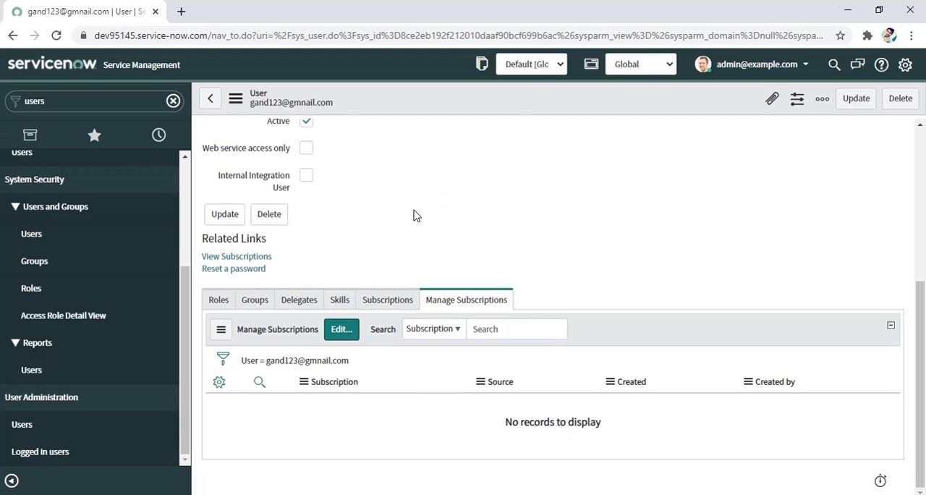
pyautogui.click(218, 304)
pyautogui.click(256, 303)
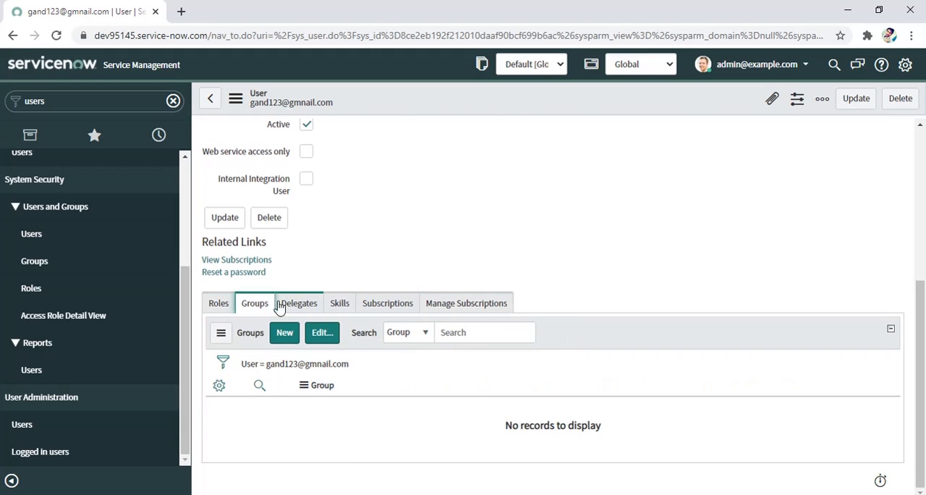
pyautogui.click(293, 303)
pyautogui.click(346, 304)
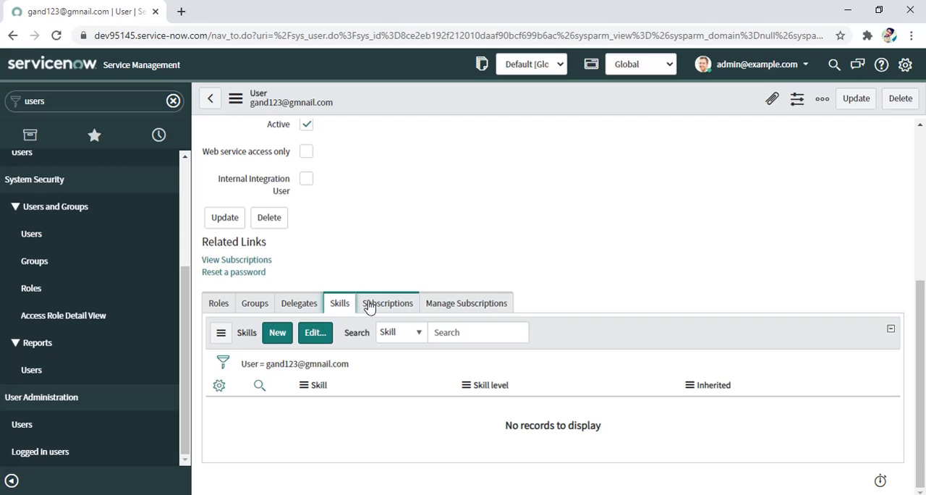
pyautogui.click(371, 306)
pyautogui.click(462, 306)
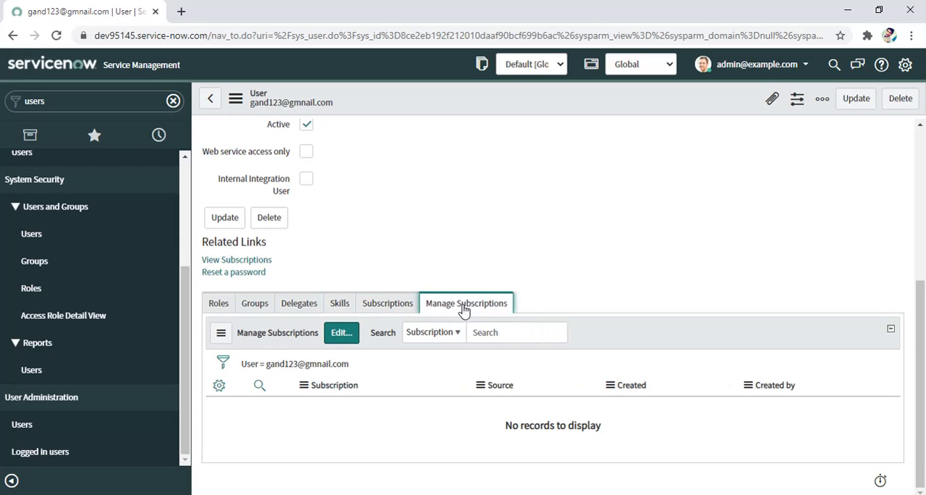
pyautogui.click(217, 307)
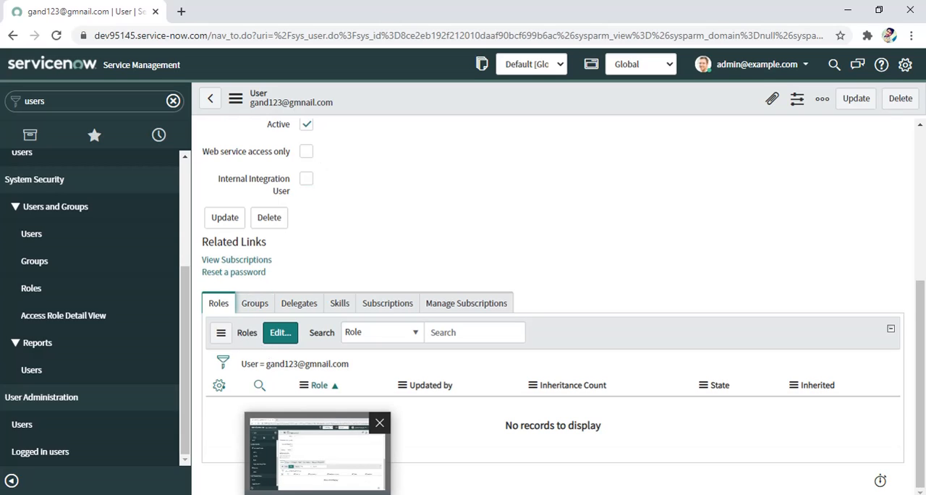
pyautogui.click(257, 302)
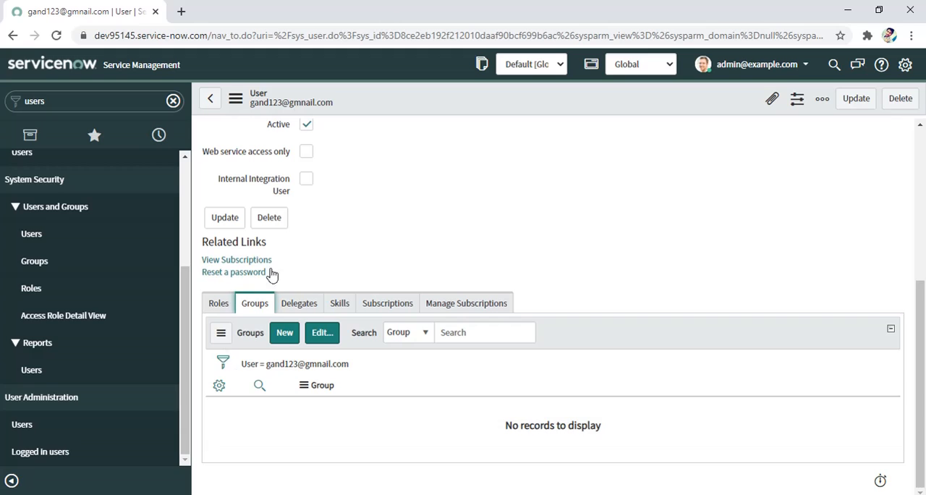
pyautogui.click(296, 305)
pyautogui.click(335, 304)
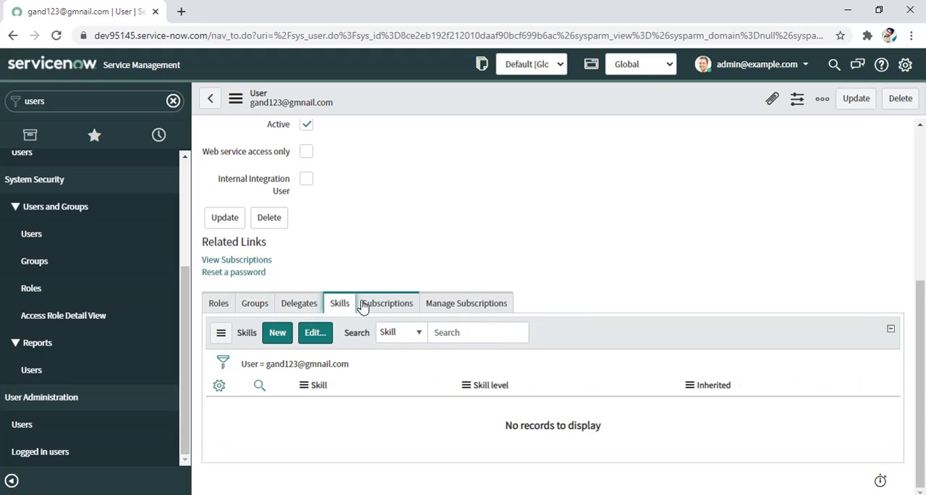
pyautogui.click(373, 307)
pyautogui.click(461, 307)
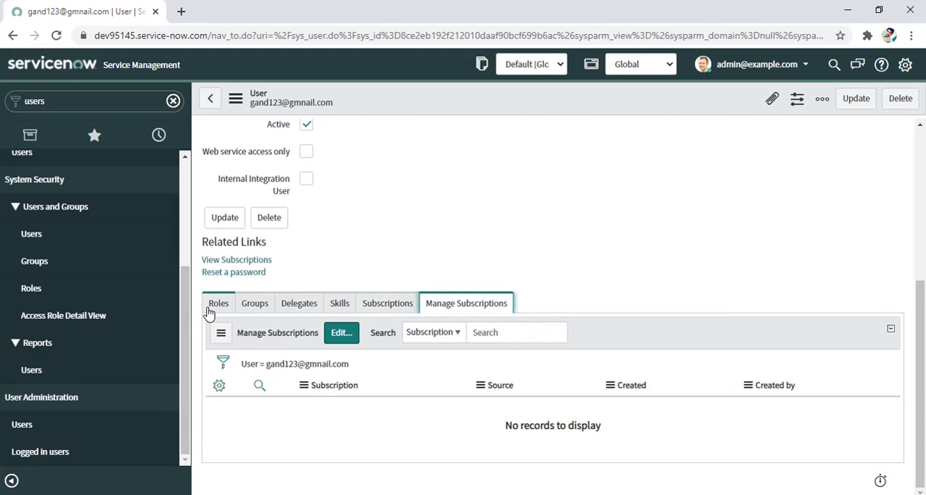
# Step: Add the role named empty role to the user's Roles list and save the membership change
pyautogui.click(218, 306)
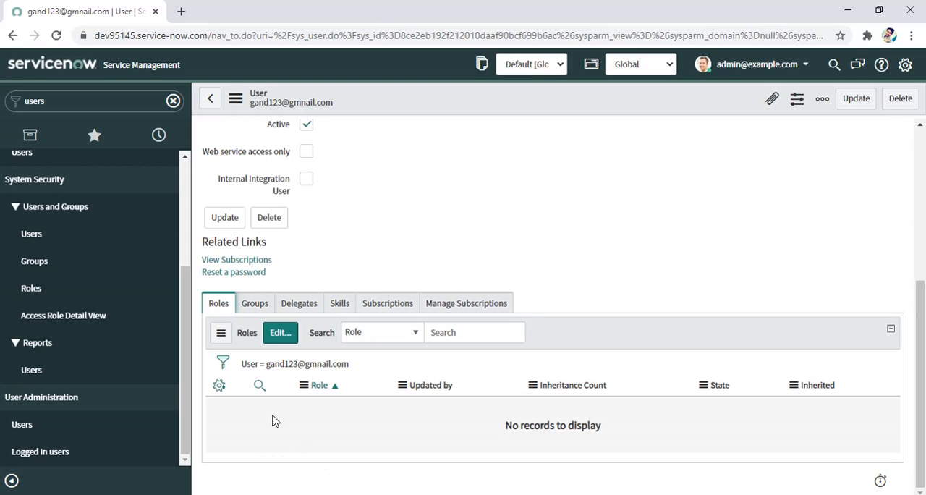
pyautogui.click(281, 335)
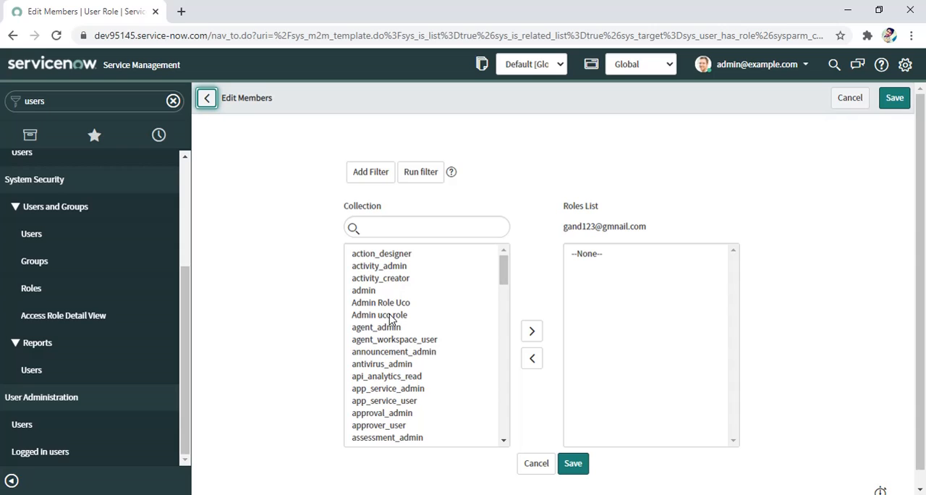
pyautogui.scroll(-5, 386, 373)
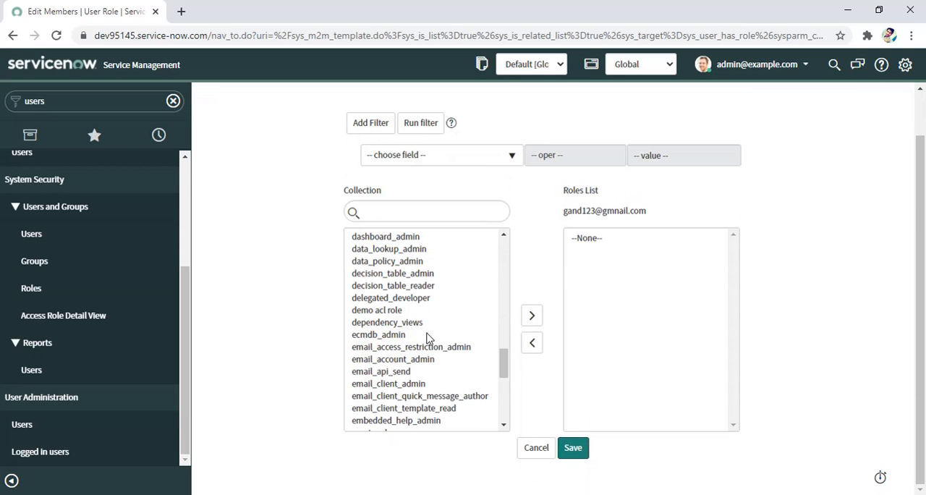
pyautogui.click(503, 427)
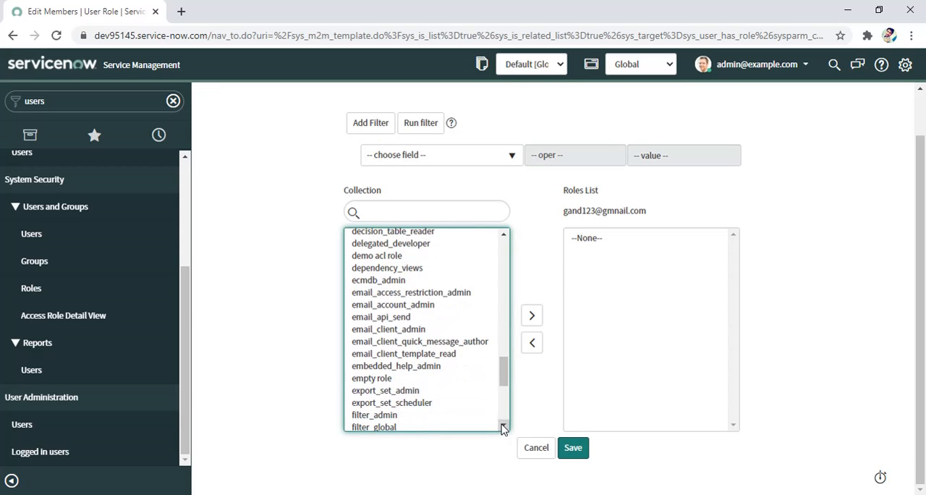
pyautogui.click(372, 379)
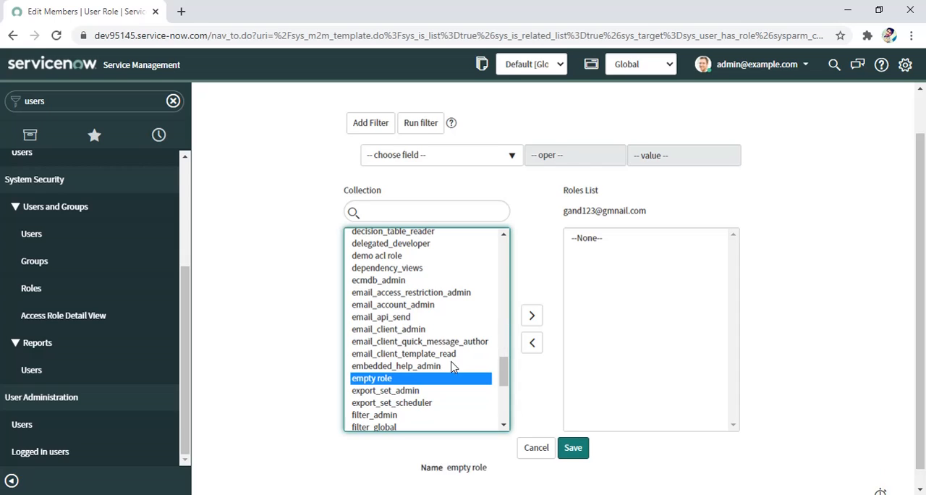
pyautogui.click(526, 330)
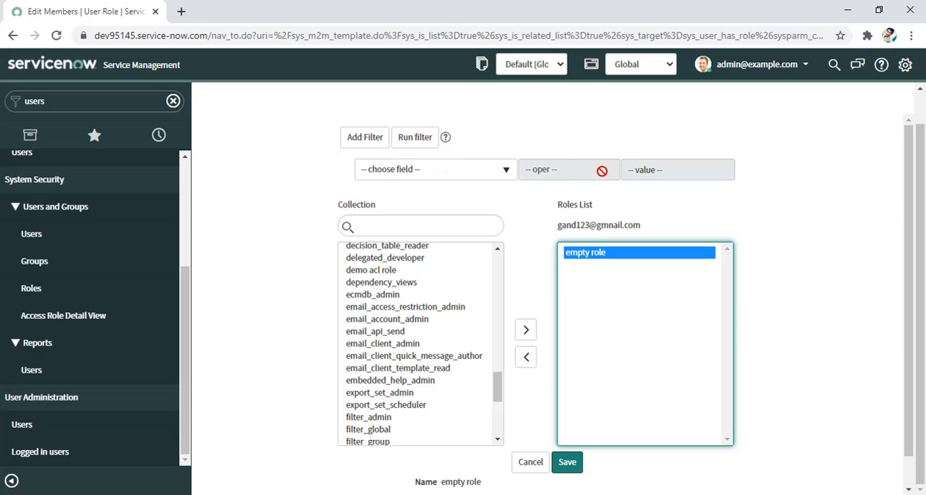
pyautogui.click(568, 463)
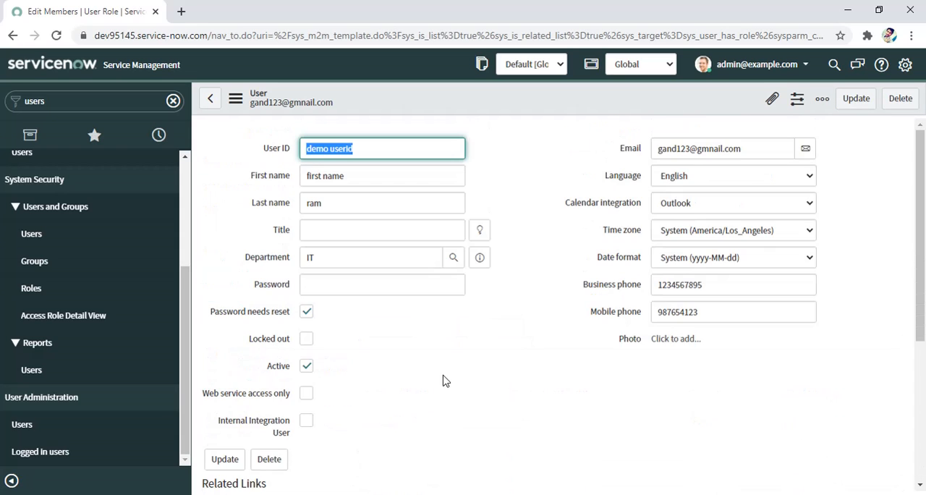
# Step: Check the user's Roles and Groups related lists, and update the record to return to the users list
pyautogui.scroll(-3, 345, 244)
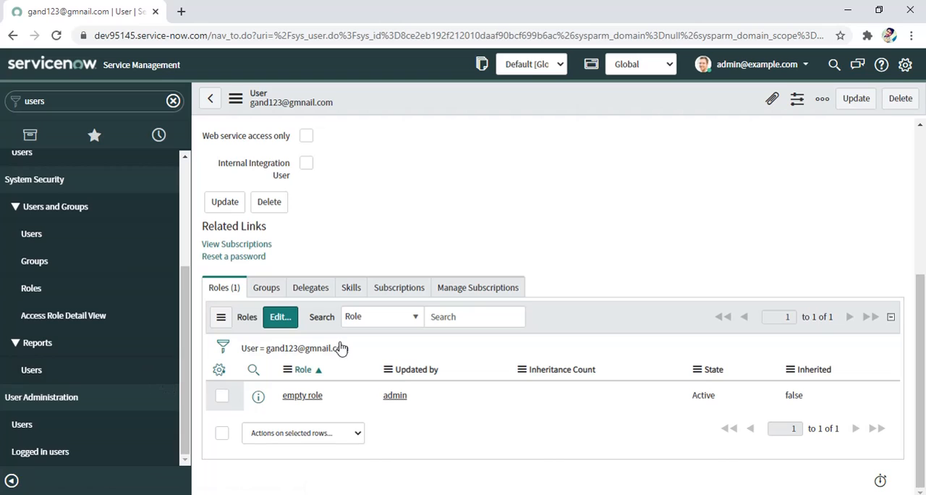
pyautogui.click(275, 288)
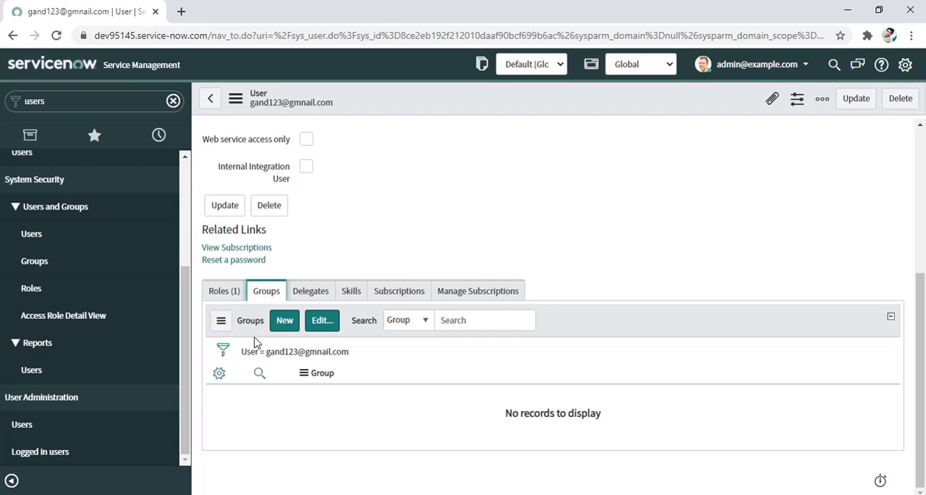
pyautogui.scroll(2, 254, 355)
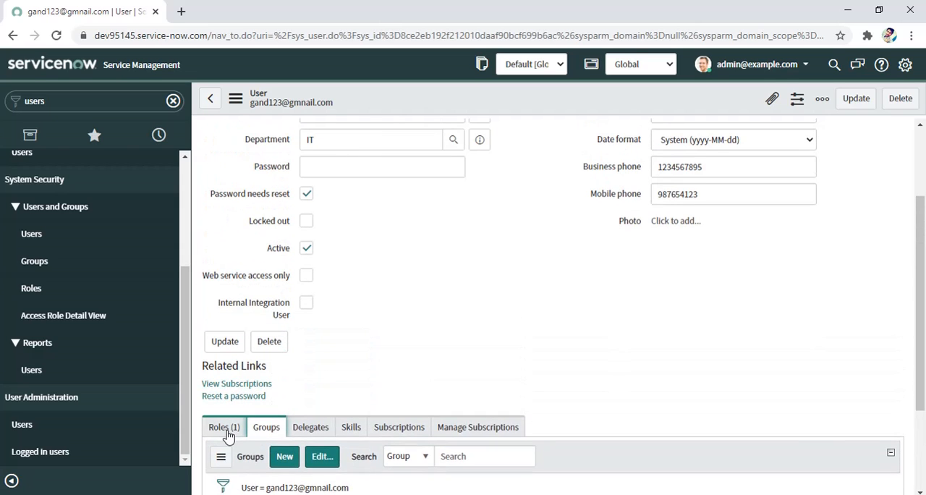
pyautogui.click(227, 428)
pyautogui.scroll(2, 282, 384)
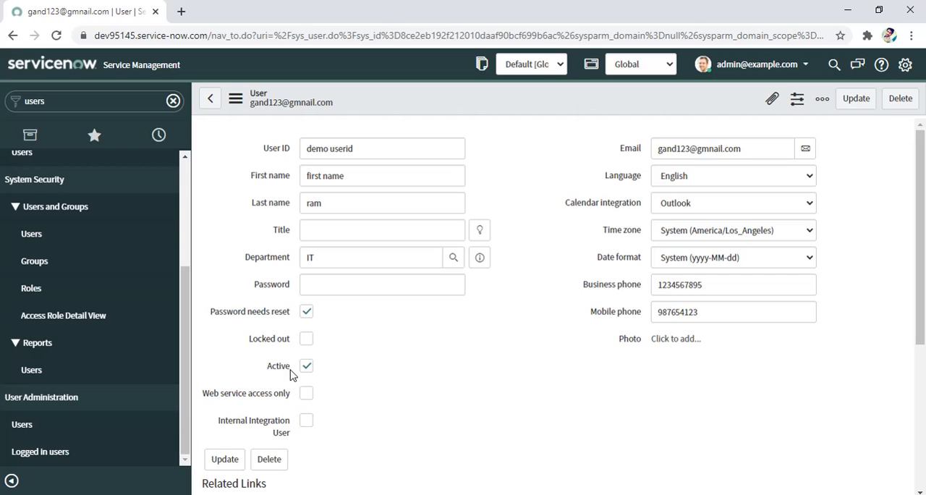
pyautogui.click(844, 104)
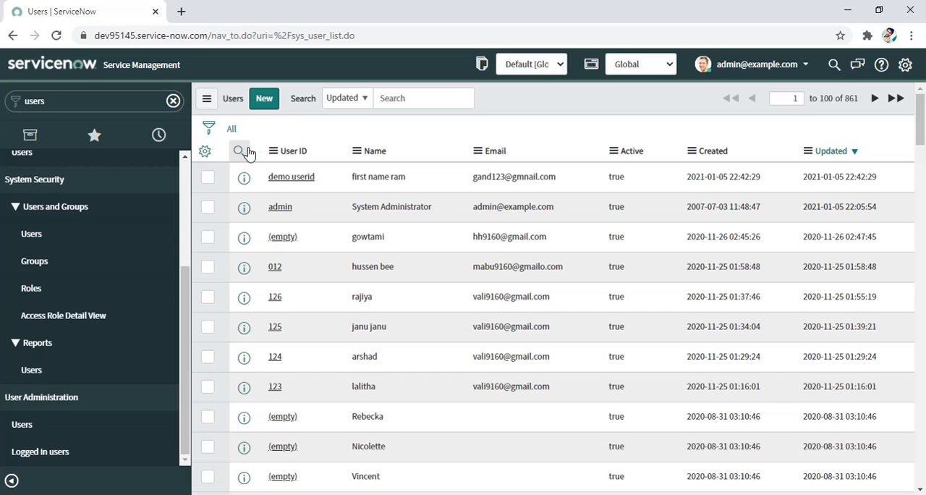
# Step: Personalize the users list by adding Gender as the last of the selected columns
pyautogui.click(206, 154)
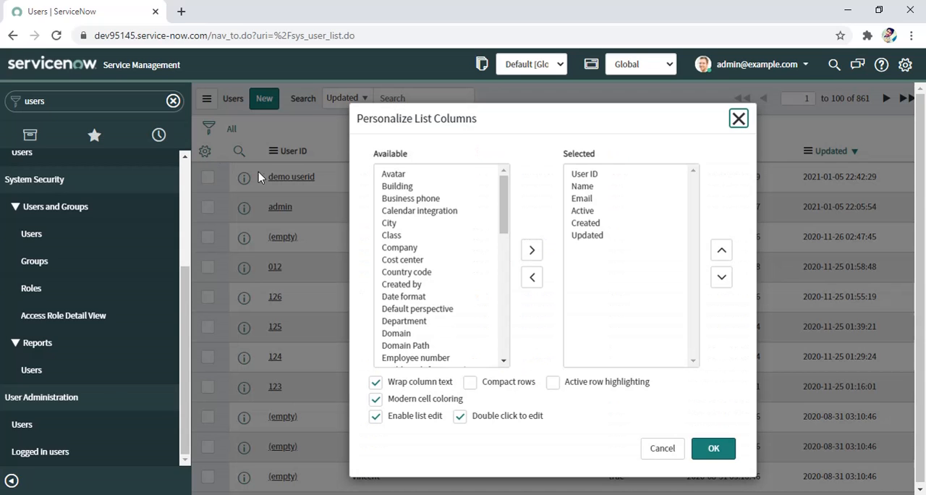
pyautogui.scroll(-3, 420, 249)
pyautogui.scroll(-6, 424, 250)
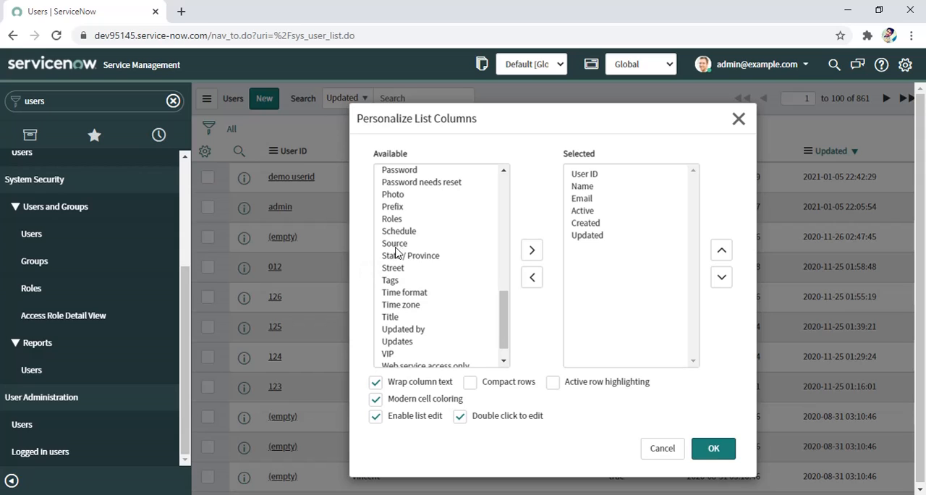
pyautogui.scroll(-2, 405, 279)
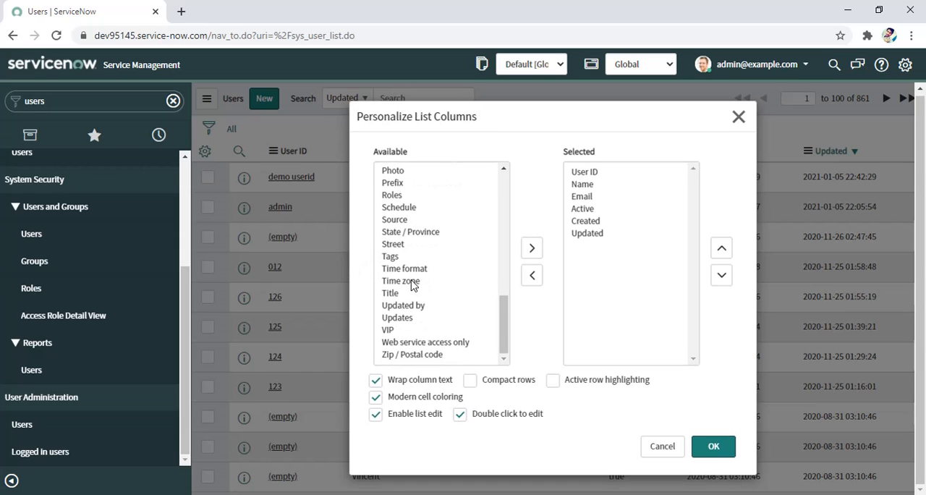
pyautogui.scroll(5, 415, 288)
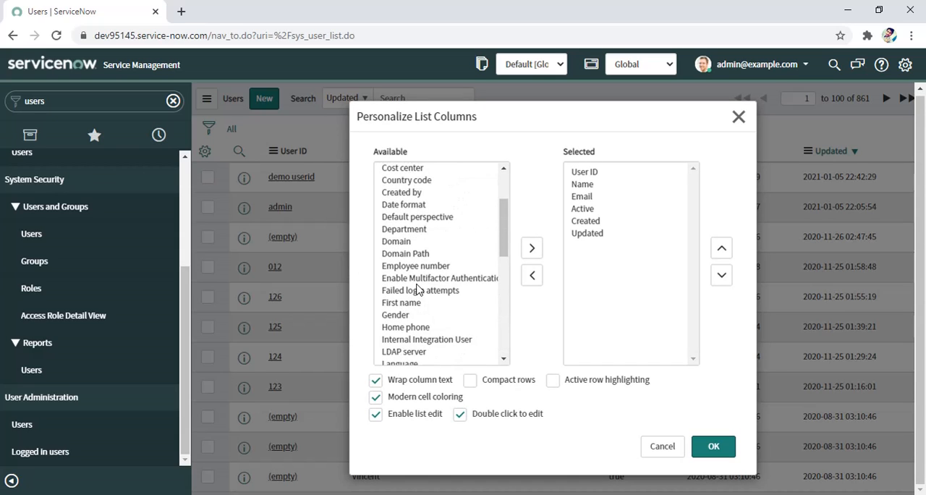
pyautogui.scroll(-2, 417, 292)
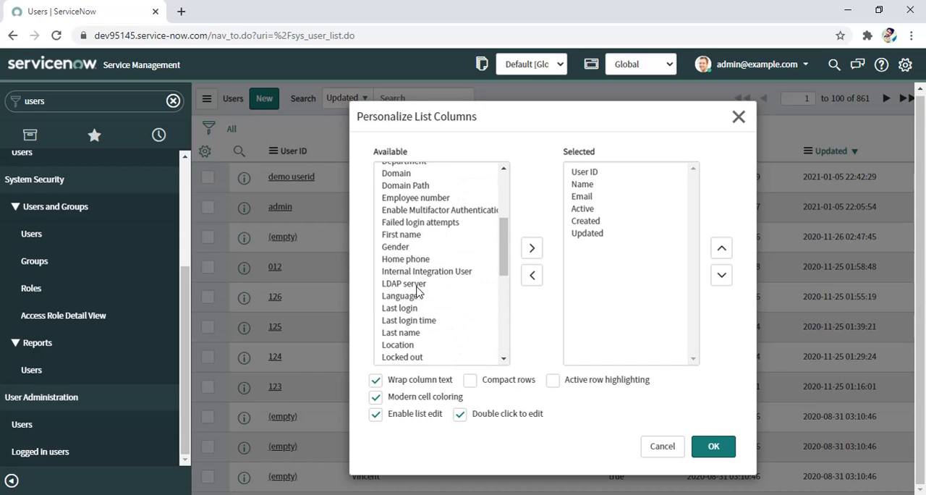
pyautogui.click(414, 250)
pyautogui.click(531, 248)
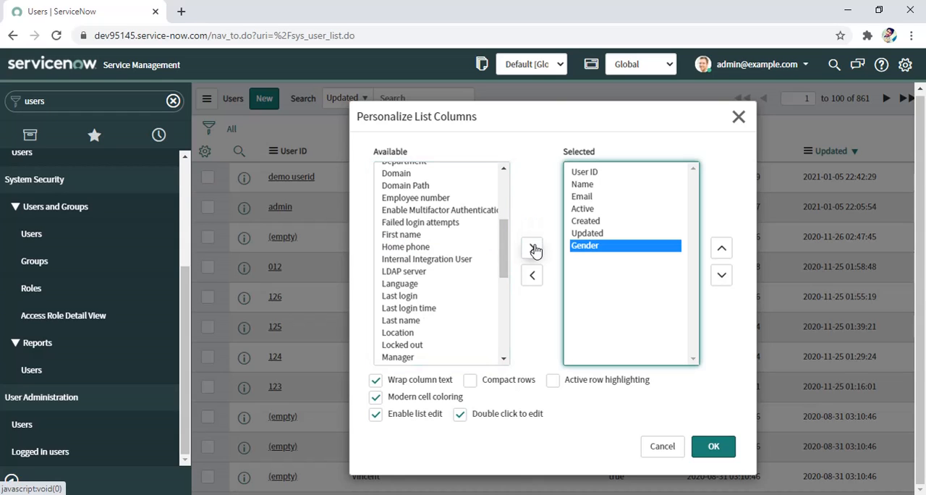
pyautogui.click(713, 447)
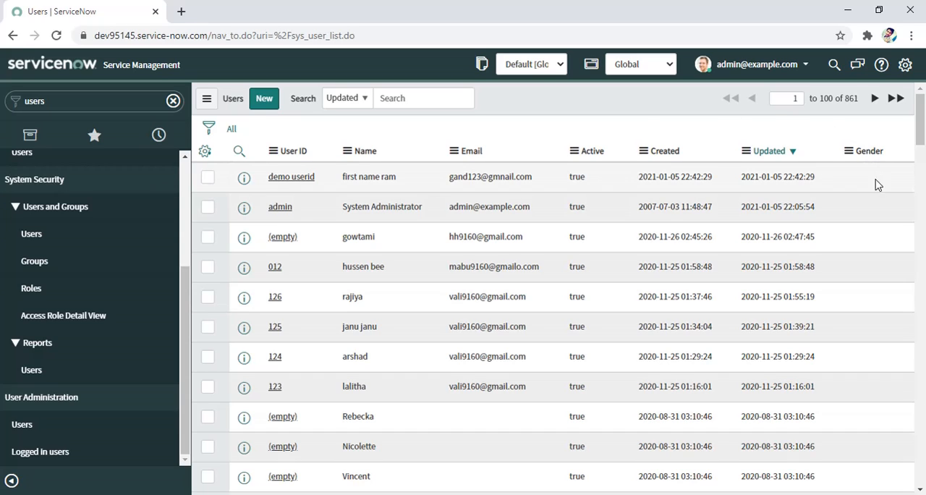
# Step: Filter the users list with the condition Active is false, and clear the filter to list all users again
pyautogui.click(209, 129)
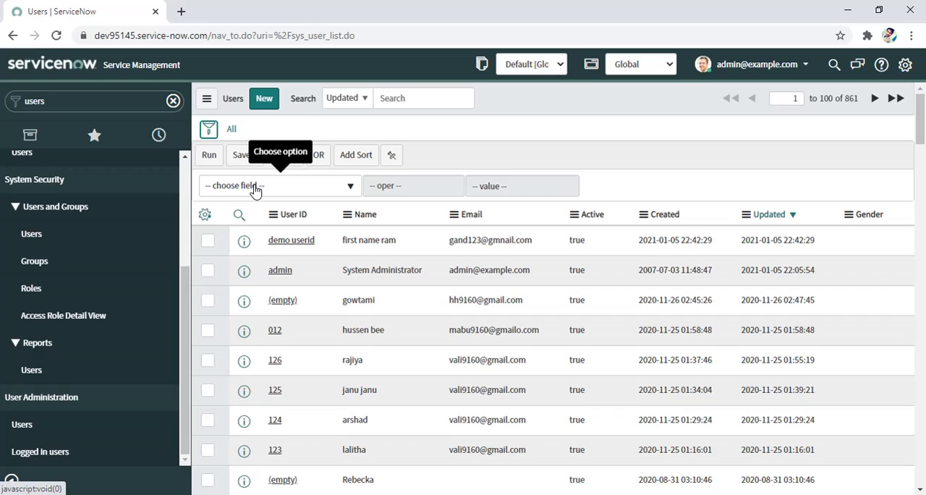
pyautogui.click(346, 187)
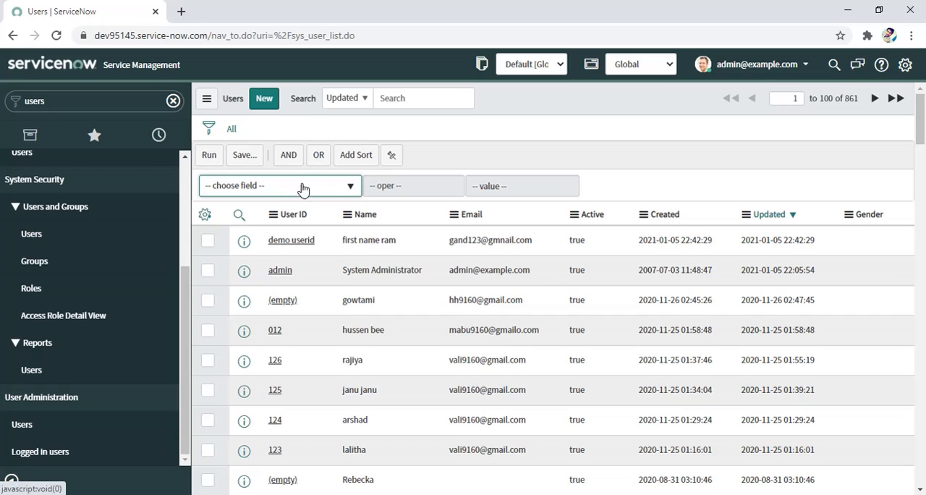
pyautogui.click(343, 187)
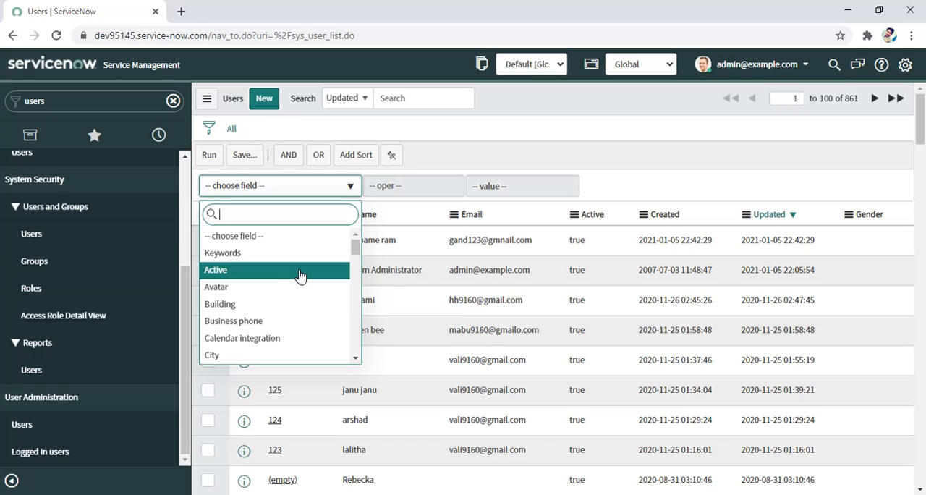
pyautogui.click(236, 270)
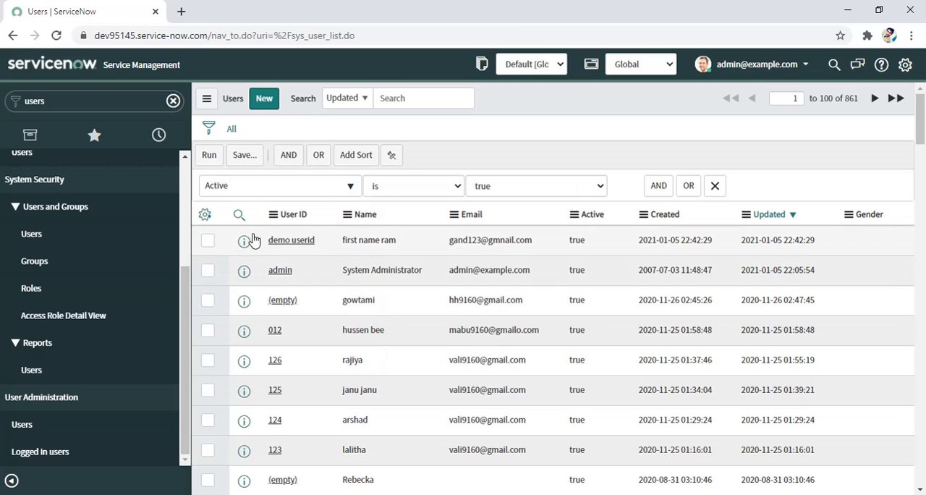
pyautogui.click(447, 188)
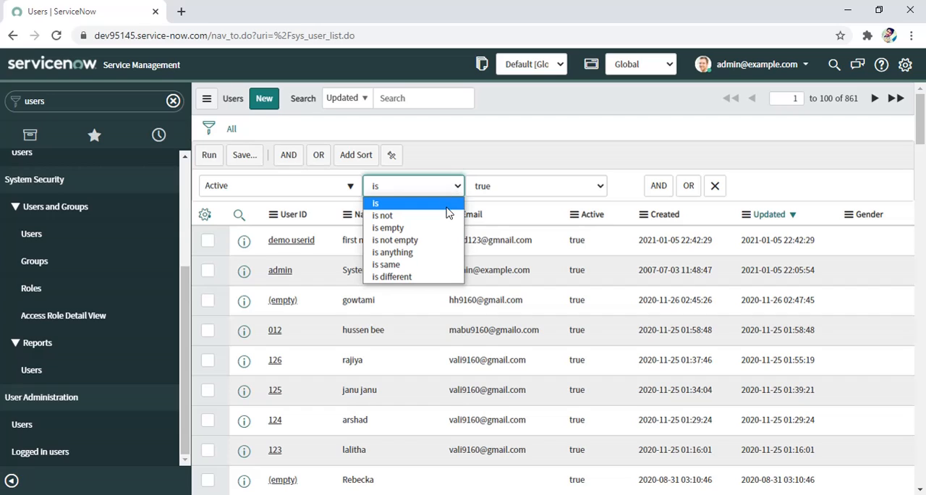
pyautogui.click(477, 186)
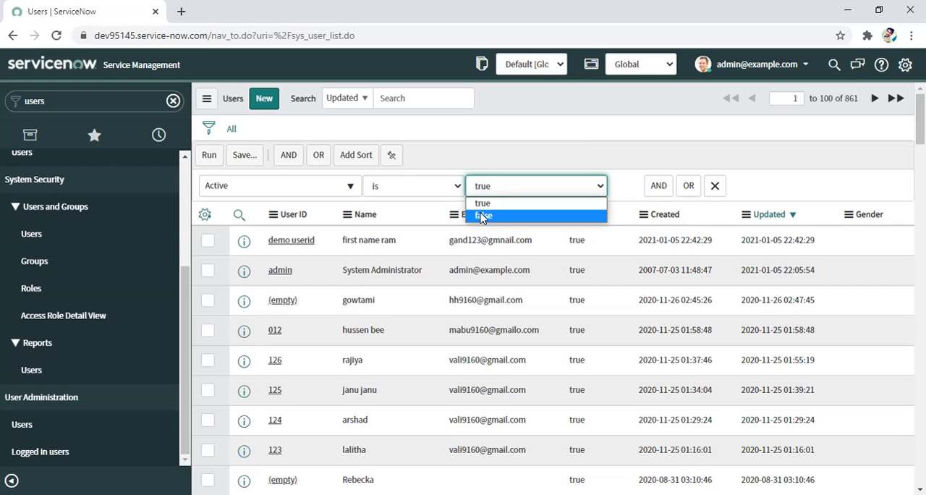
pyautogui.click(482, 217)
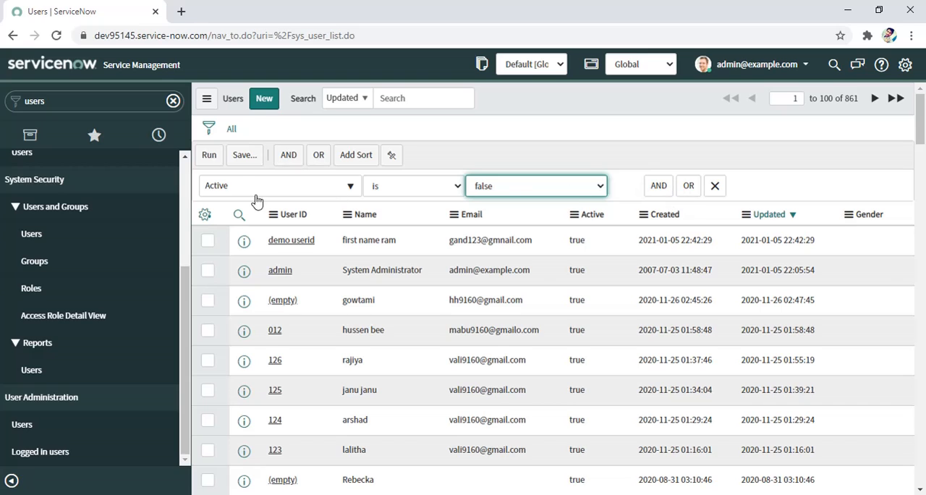
pyautogui.click(209, 160)
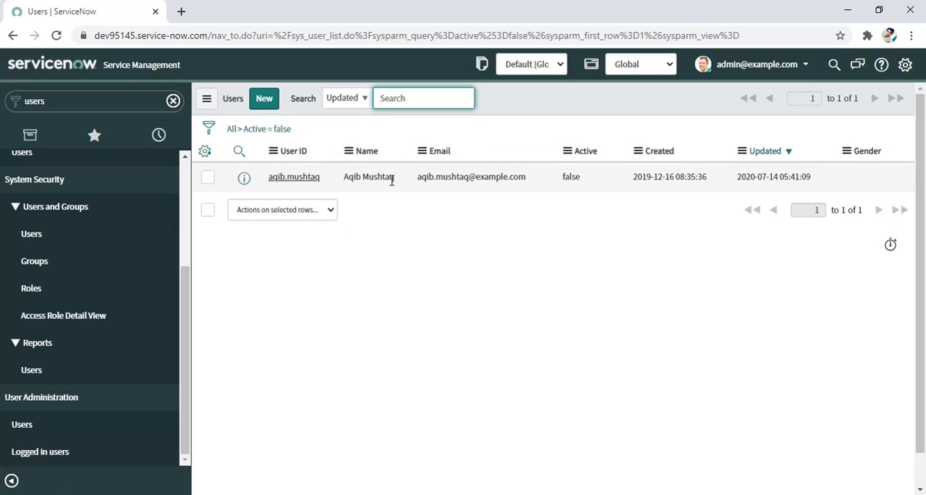
pyautogui.click(231, 132)
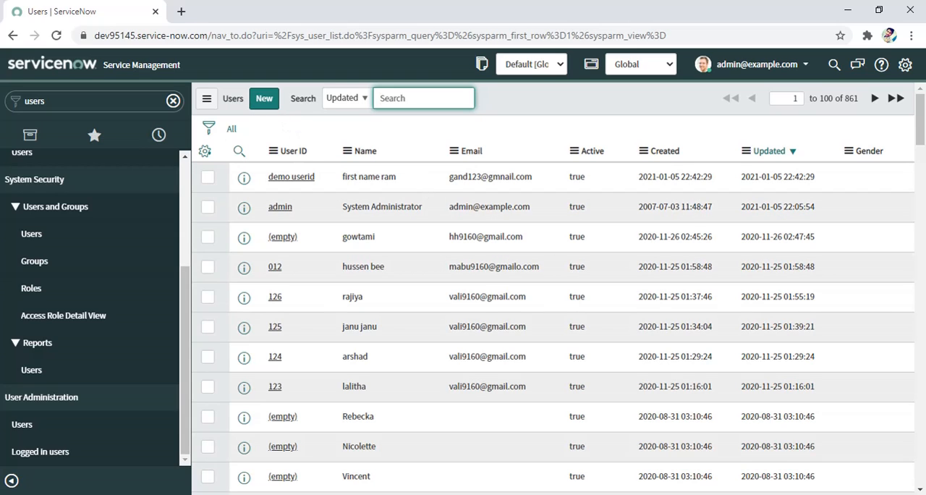
pyautogui.click(802, 494)
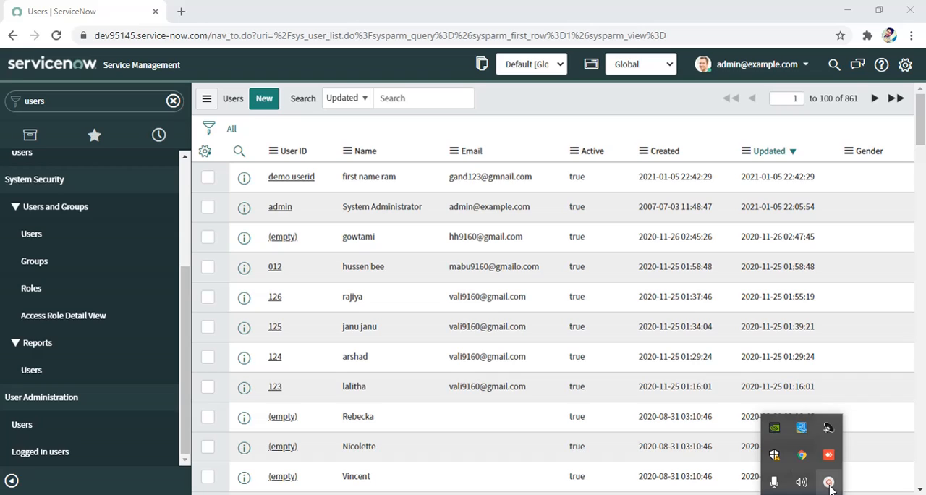